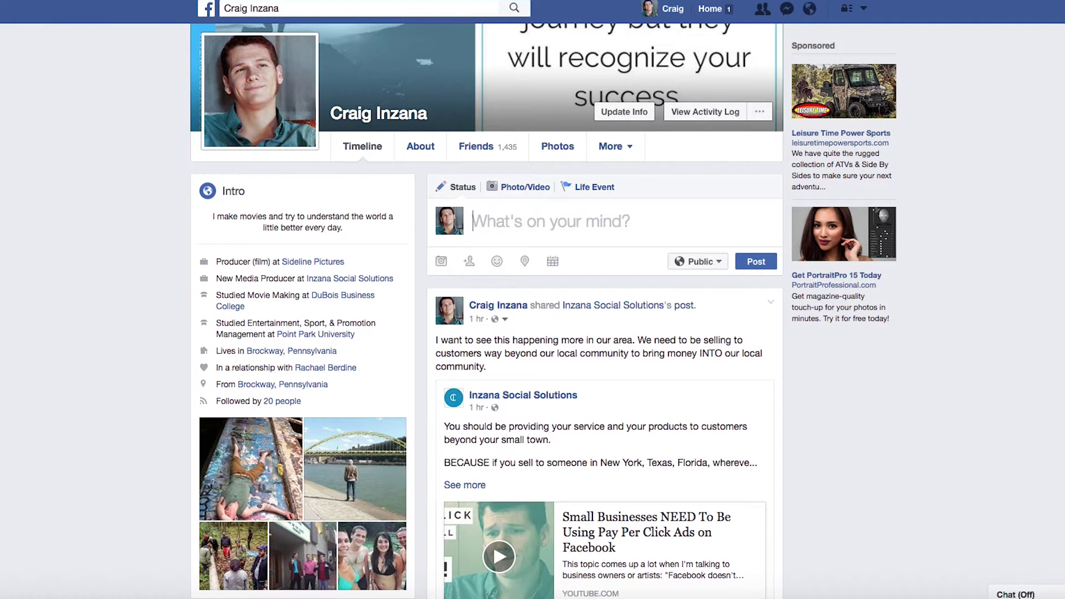
- Switch from the personal profile to the Inzana Social Solutions Page using the account menu
scroll(810, 37, up, 3)
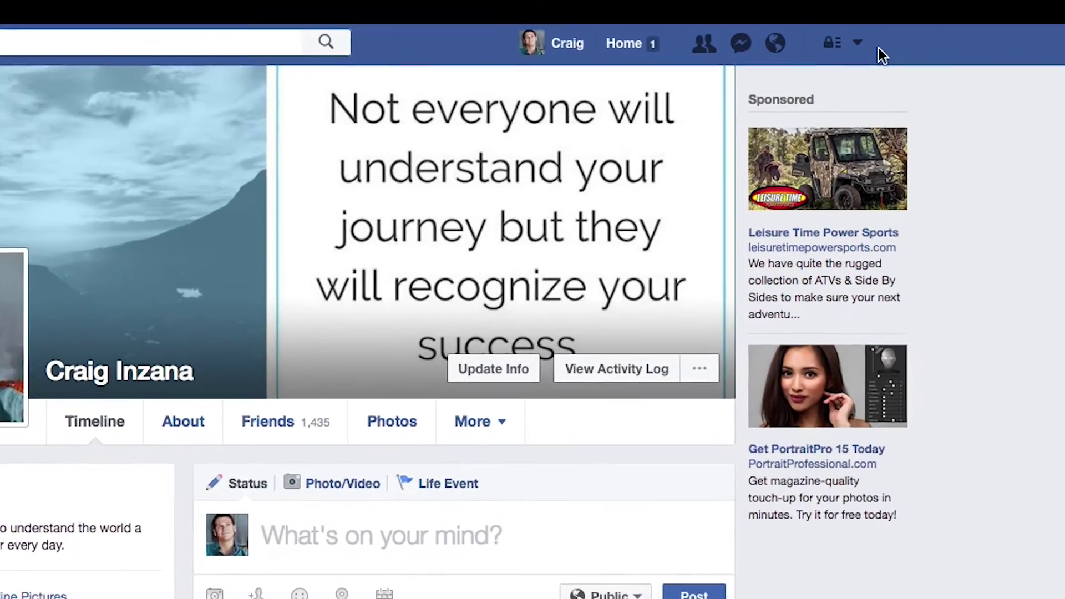
click(857, 43)
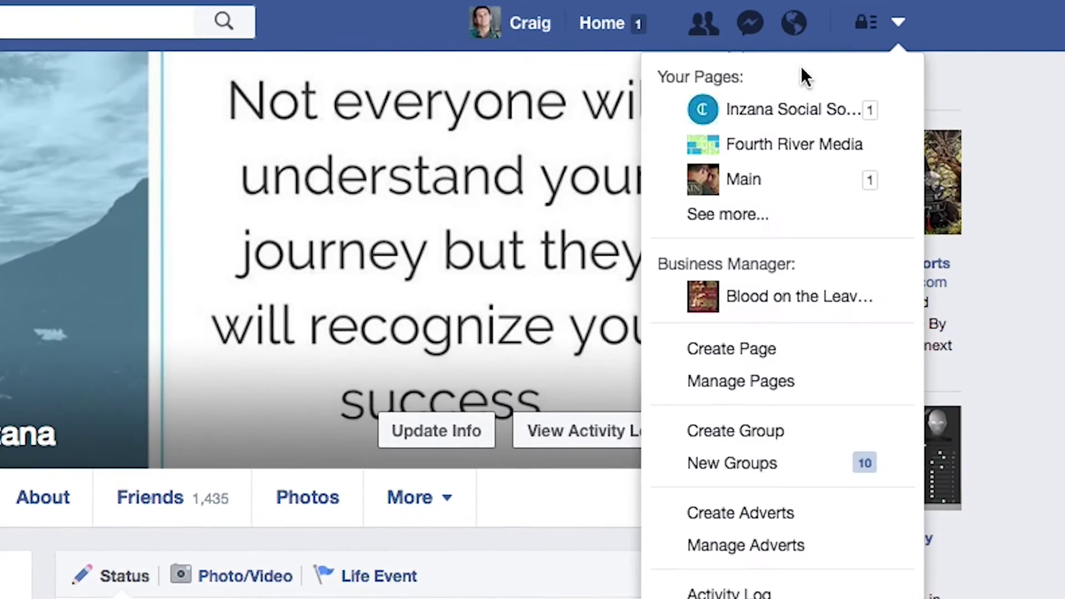
click(815, 119)
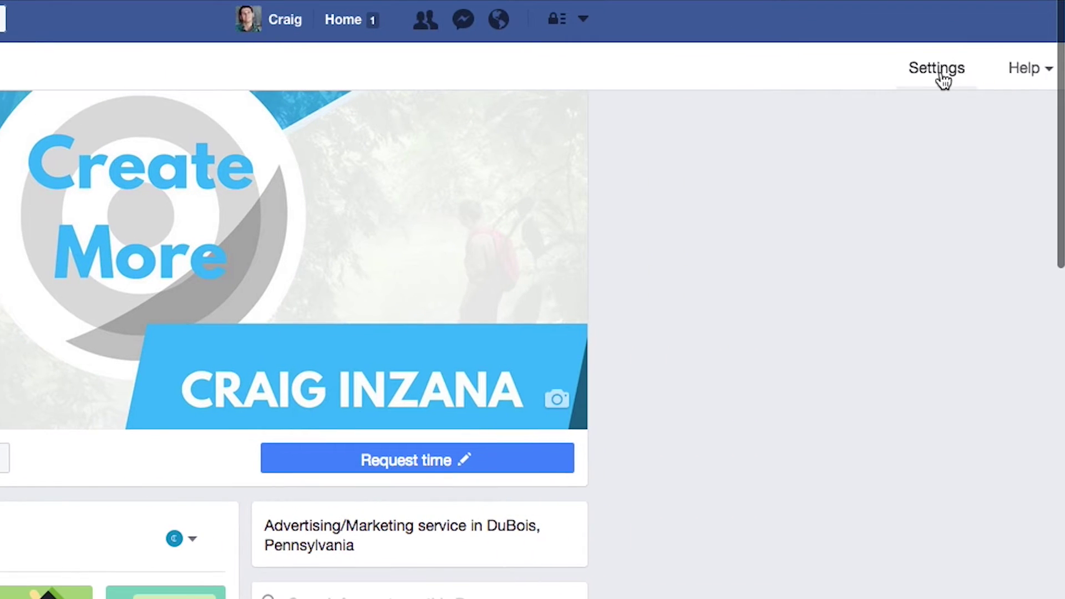
- Open the Inzana Social Solutions Page Settings at Page Roles and review the existing Admin
click(943, 80)
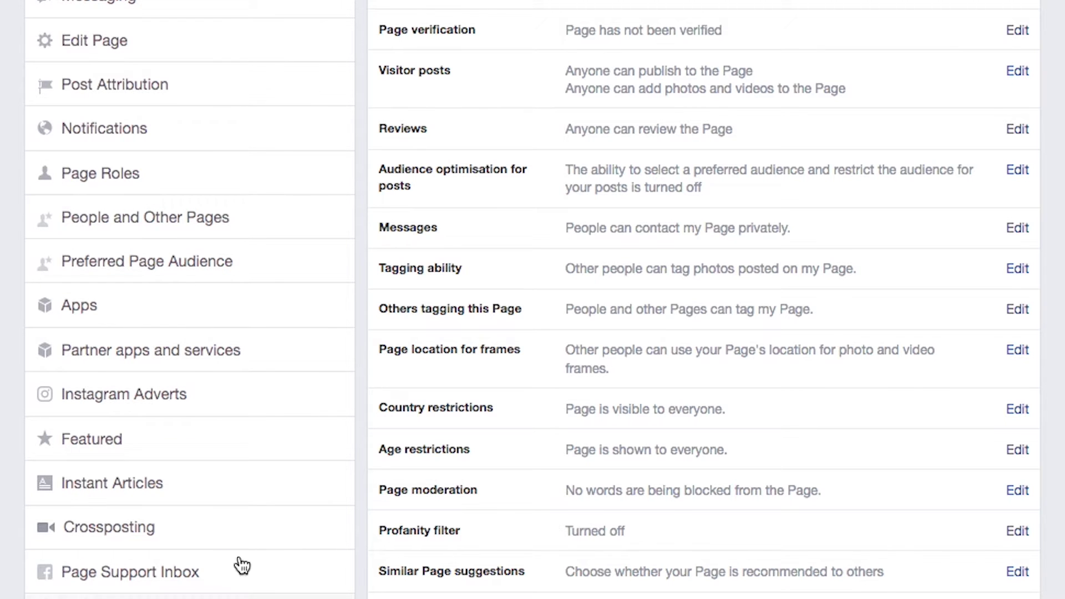
click(105, 173)
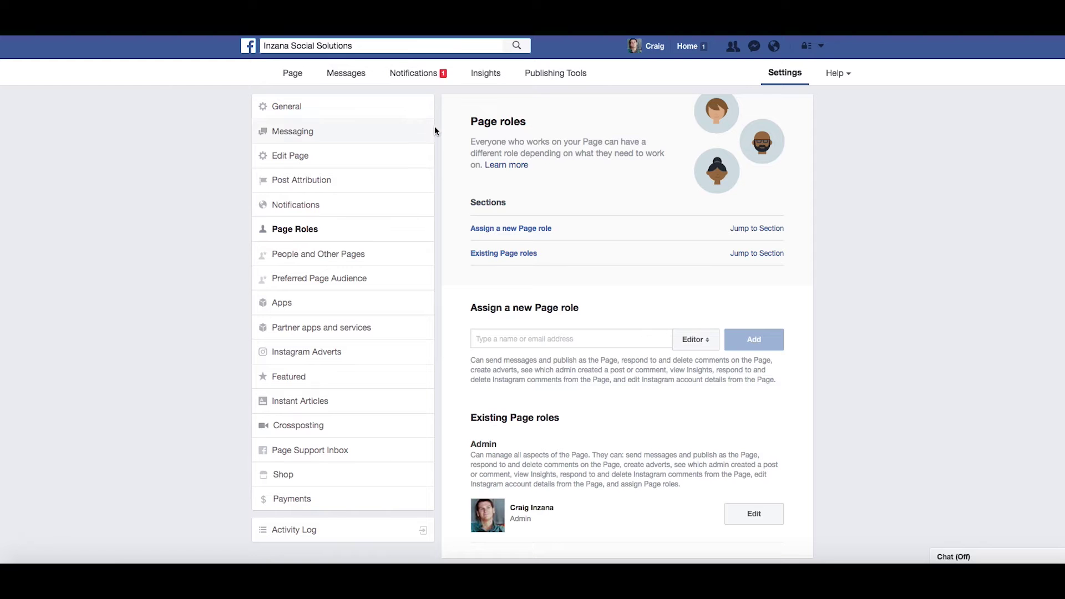
scroll(550, 450, down, 2)
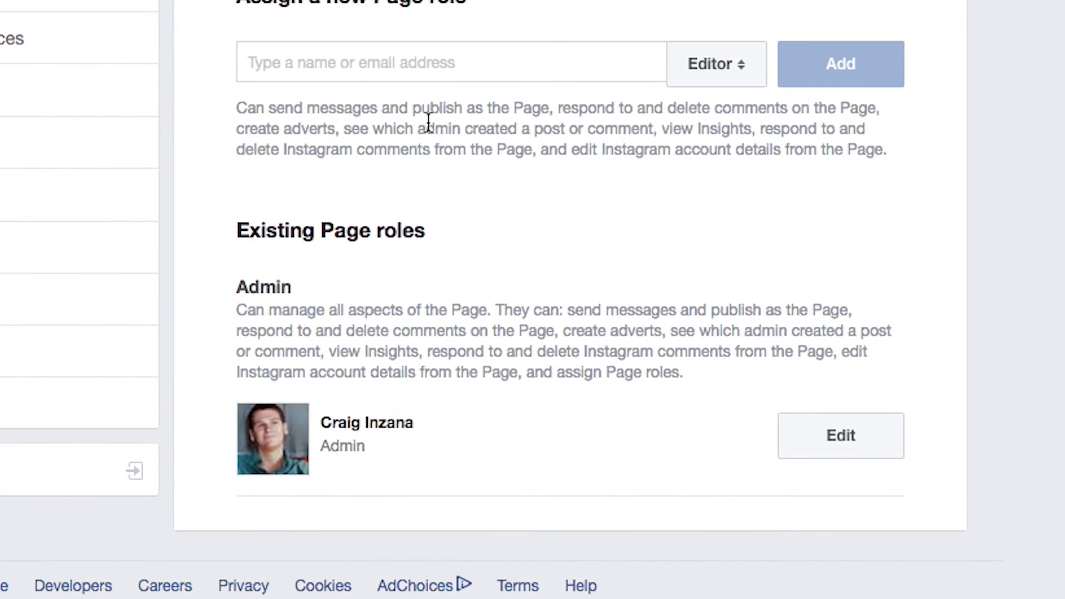
scroll(460, 129, up, 4)
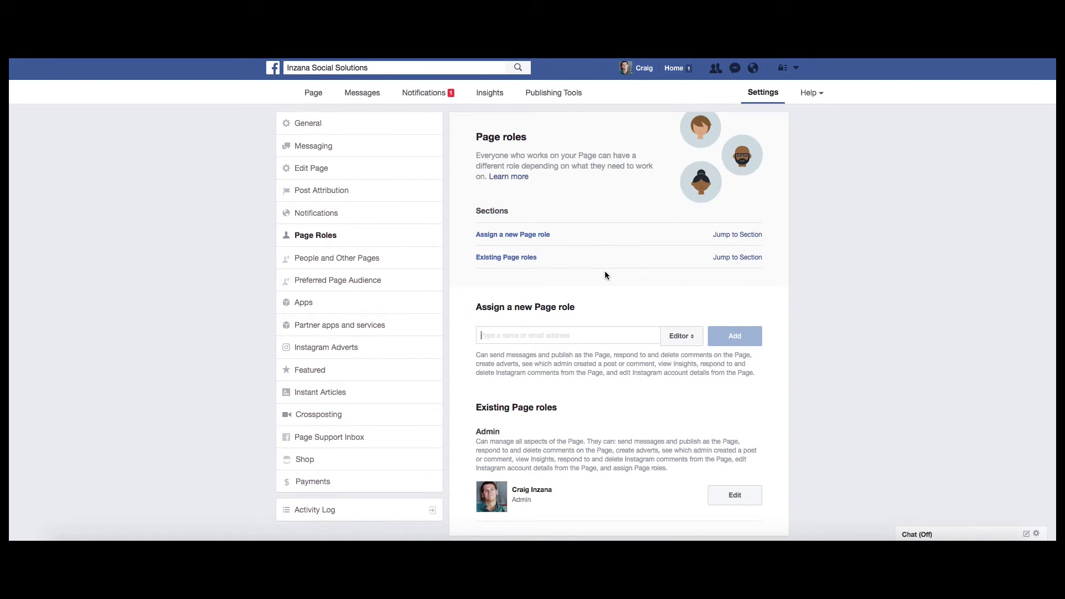
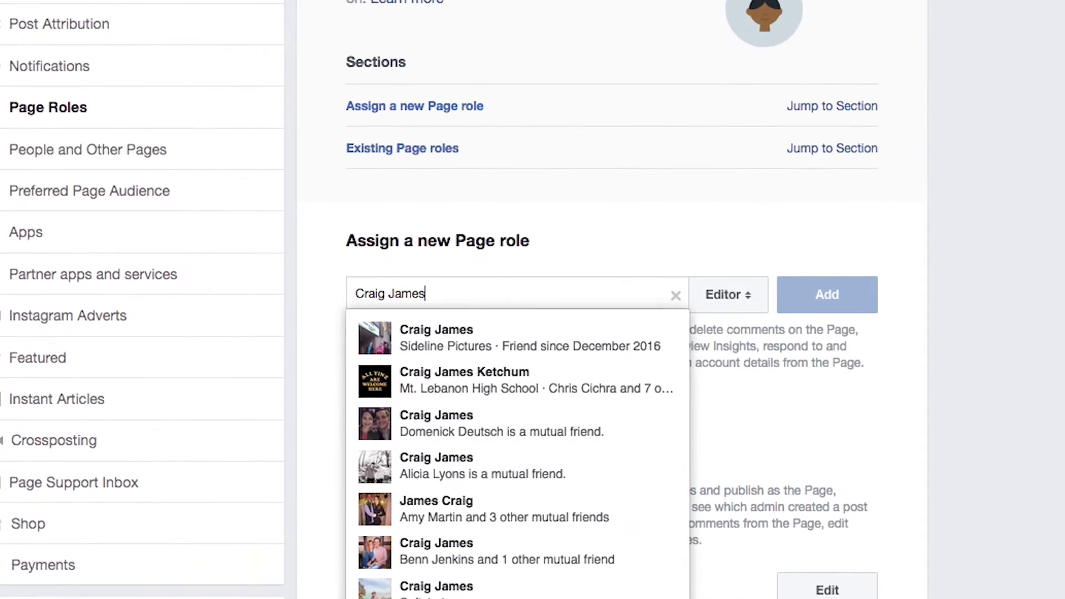
- Enter a friend's name in the new Page role field and change the role from Editor to Admin
drag(560, 346, 895, 294)
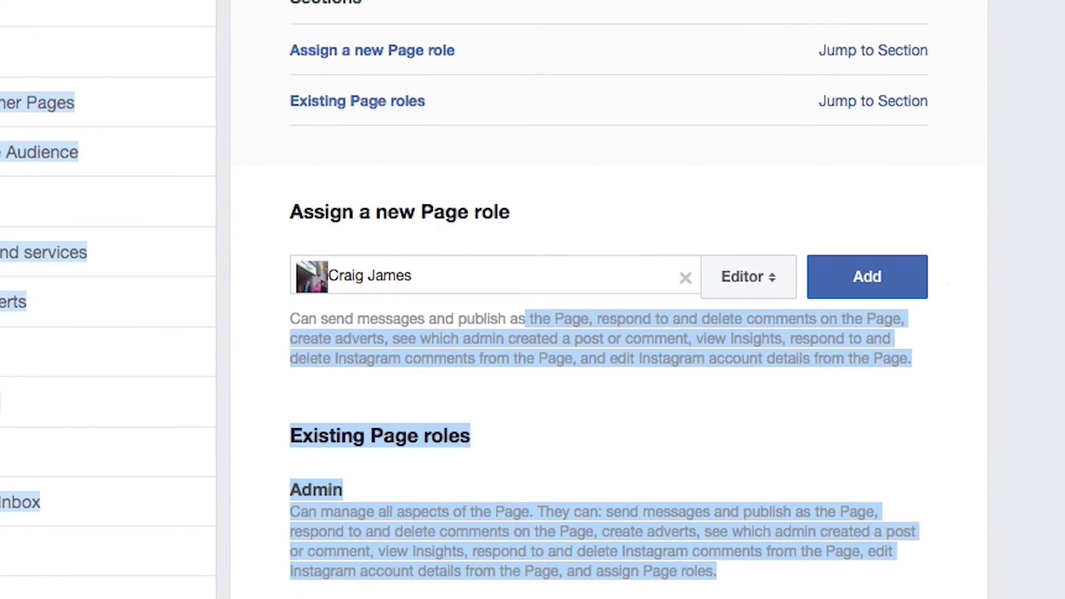
click(946, 283)
click(765, 290)
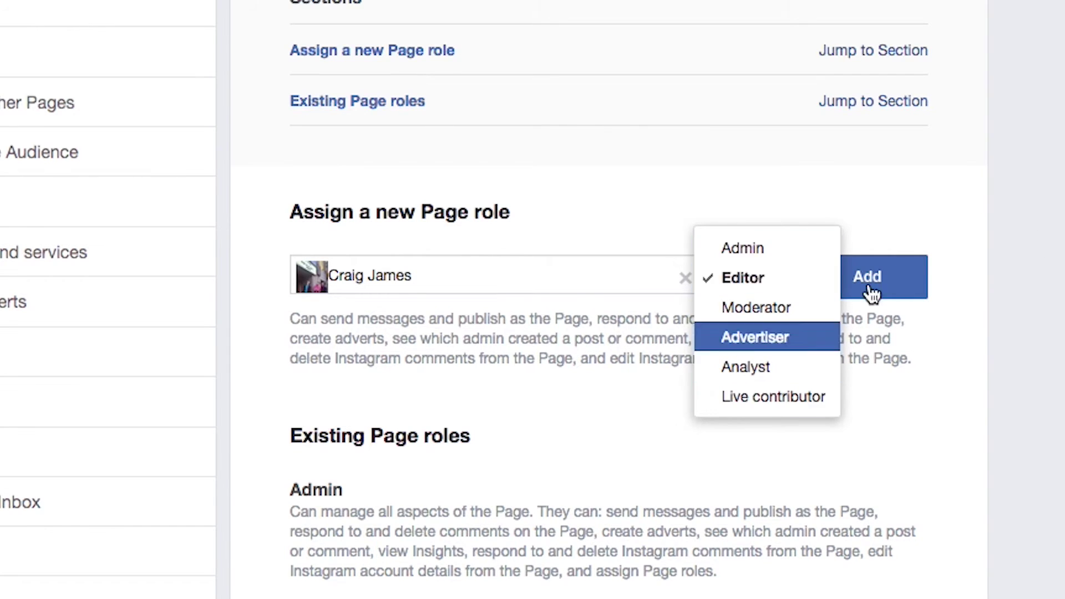
click(749, 251)
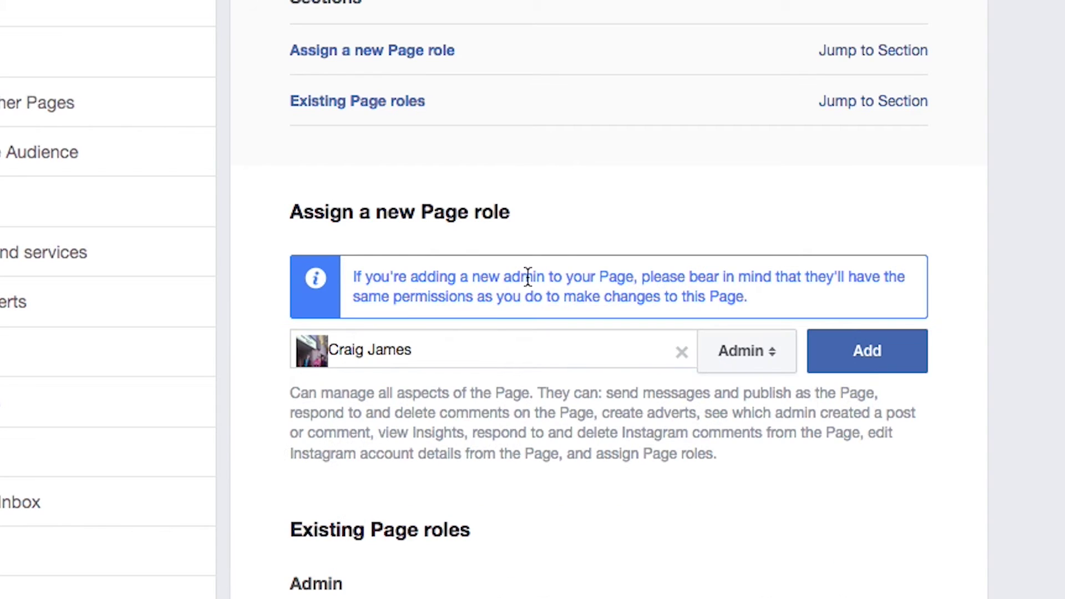
drag(642, 277, 733, 296)
click(473, 271)
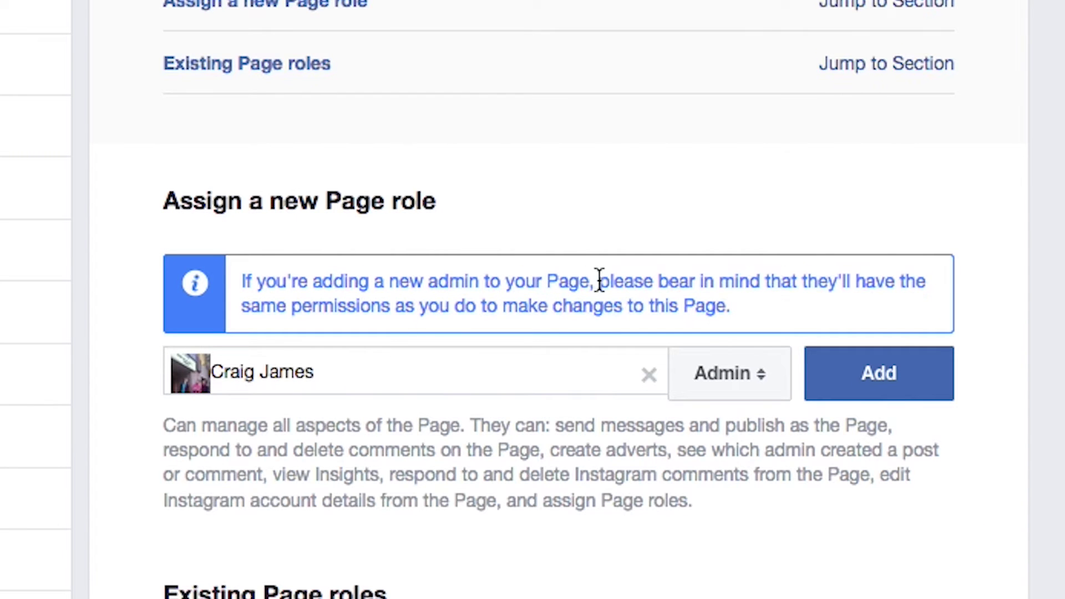
drag(599, 281, 756, 301)
click(756, 300)
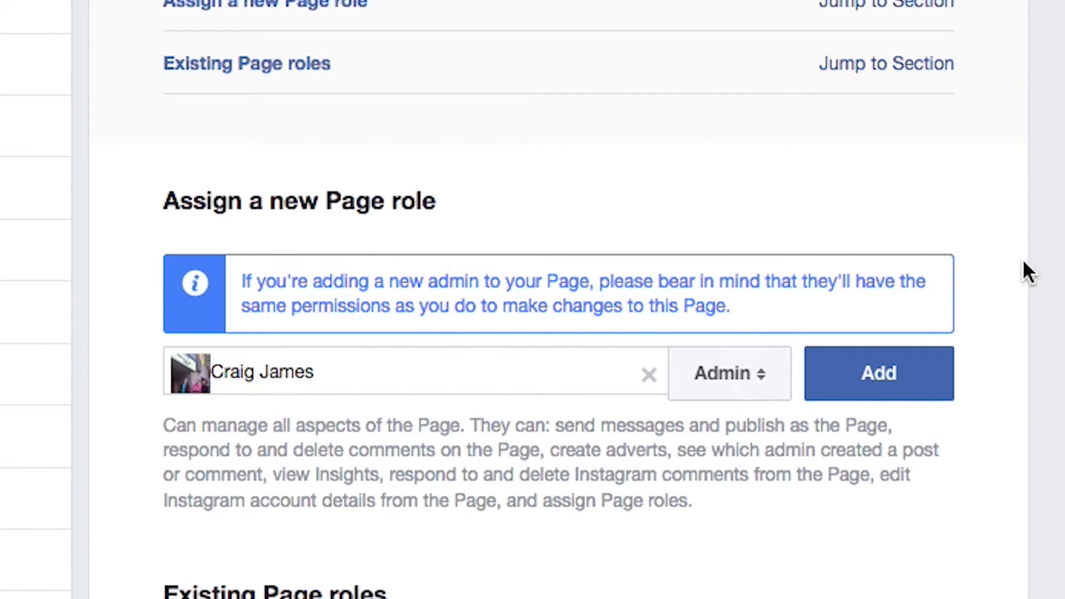
- Try adding the friend as Admin, cancel the failed password check, and clear the name field
click(887, 378)
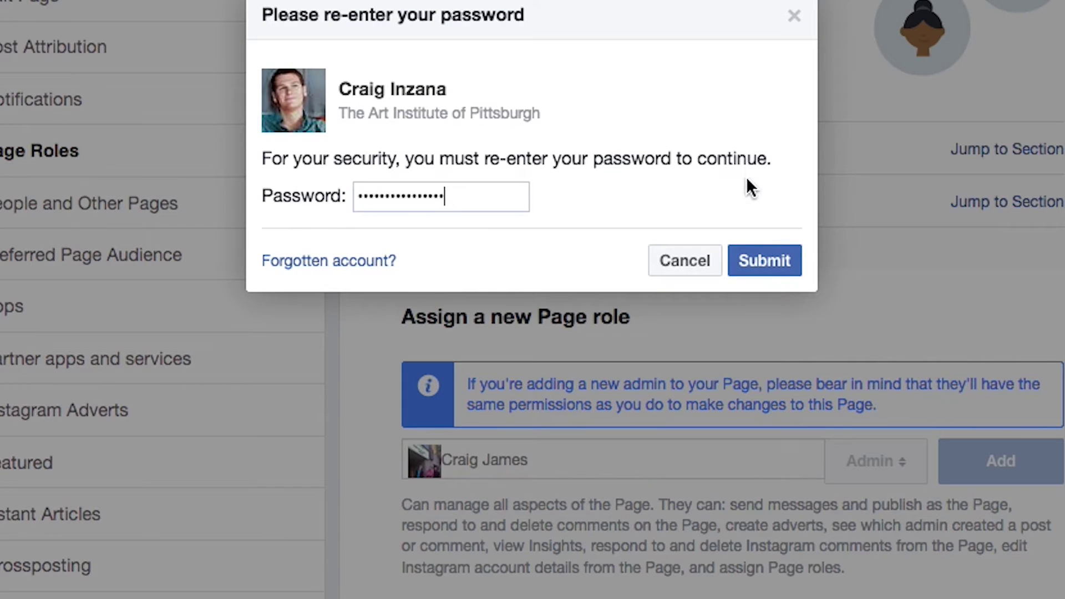
click(745, 264)
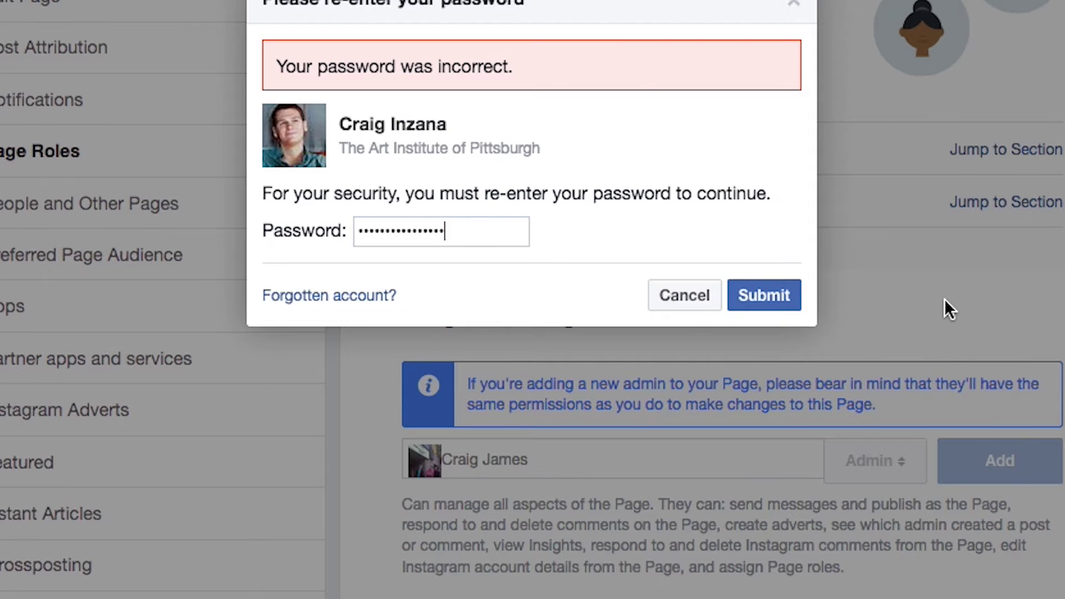
click(684, 305)
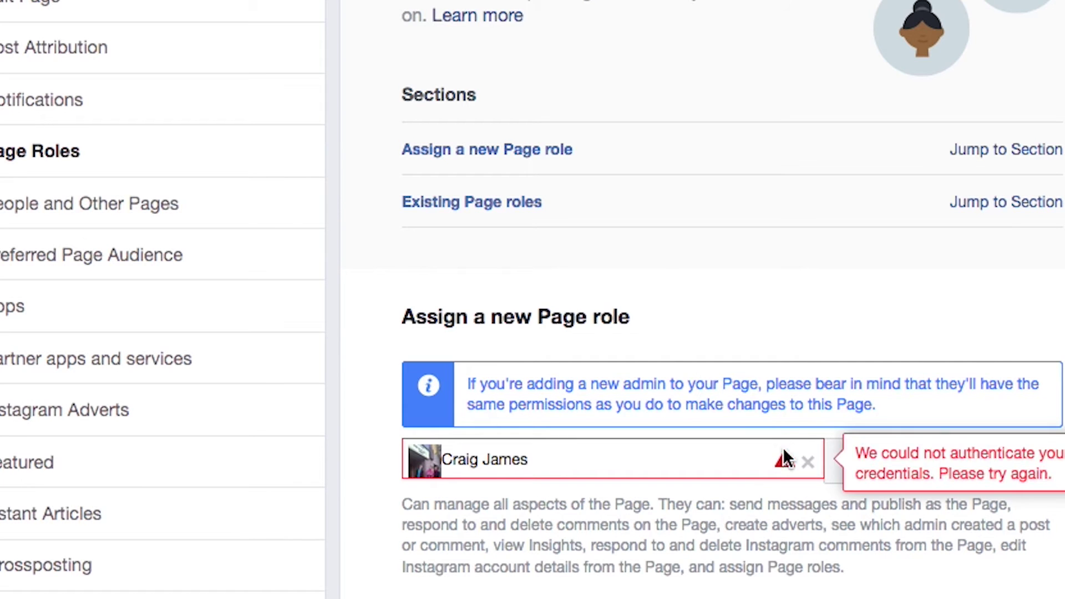
click(808, 461)
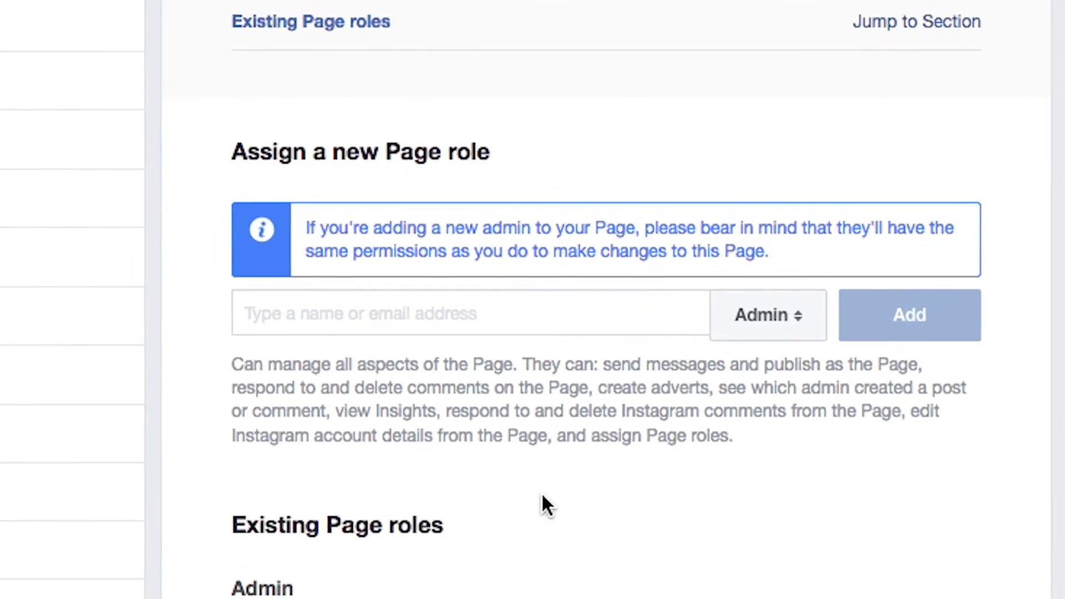
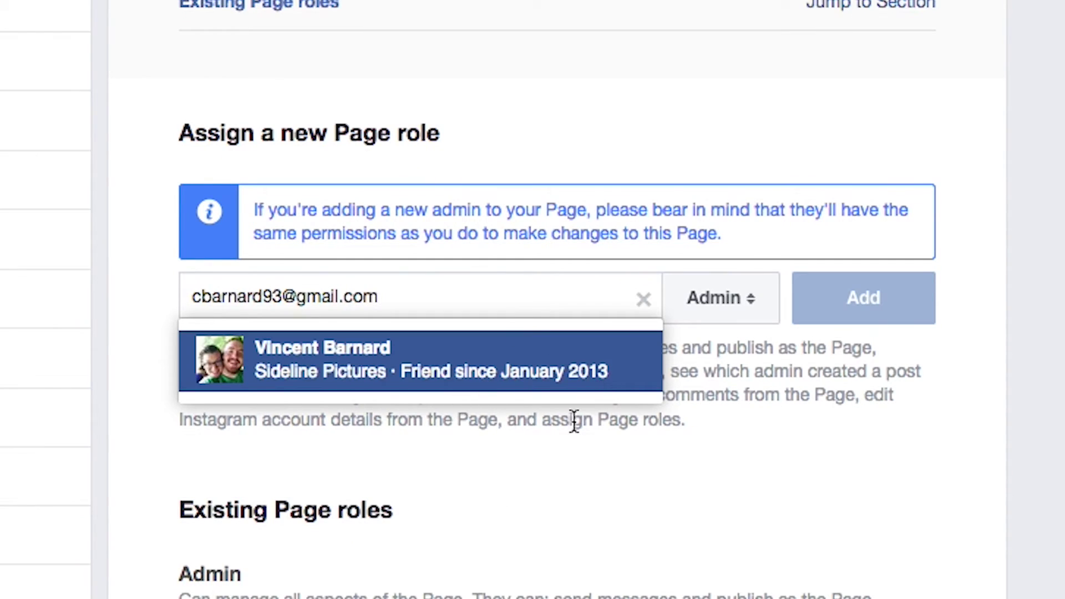
- Enter an invitee's e-mail address, then clear it and leave the new role set to Admin
click(721, 339)
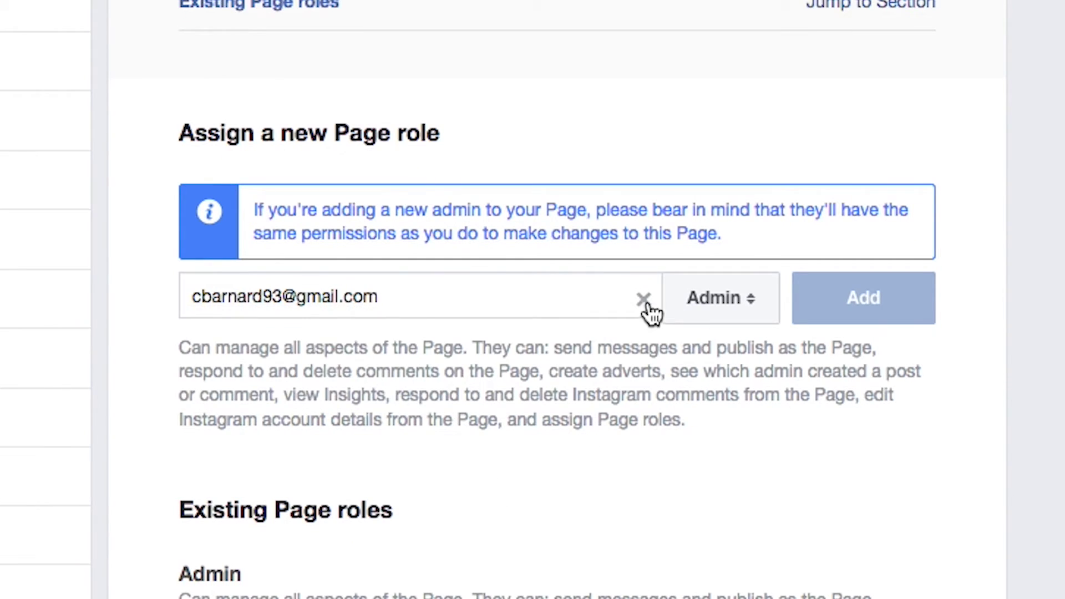
click(644, 302)
click(743, 323)
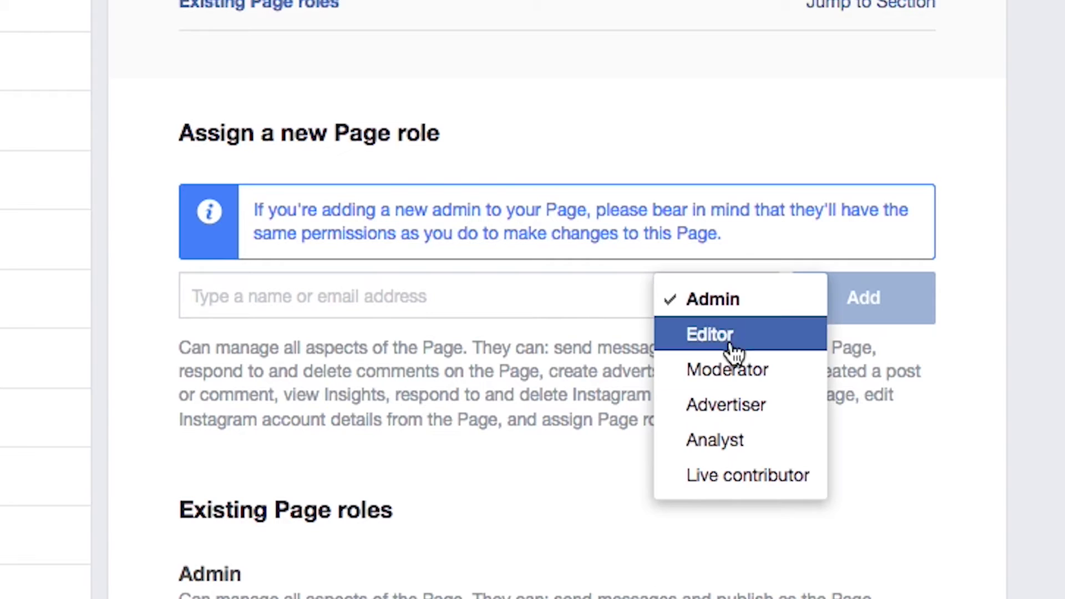
click(790, 318)
scroll(1063, 72, down, 2)
scroll(1063, 71, up, 5)
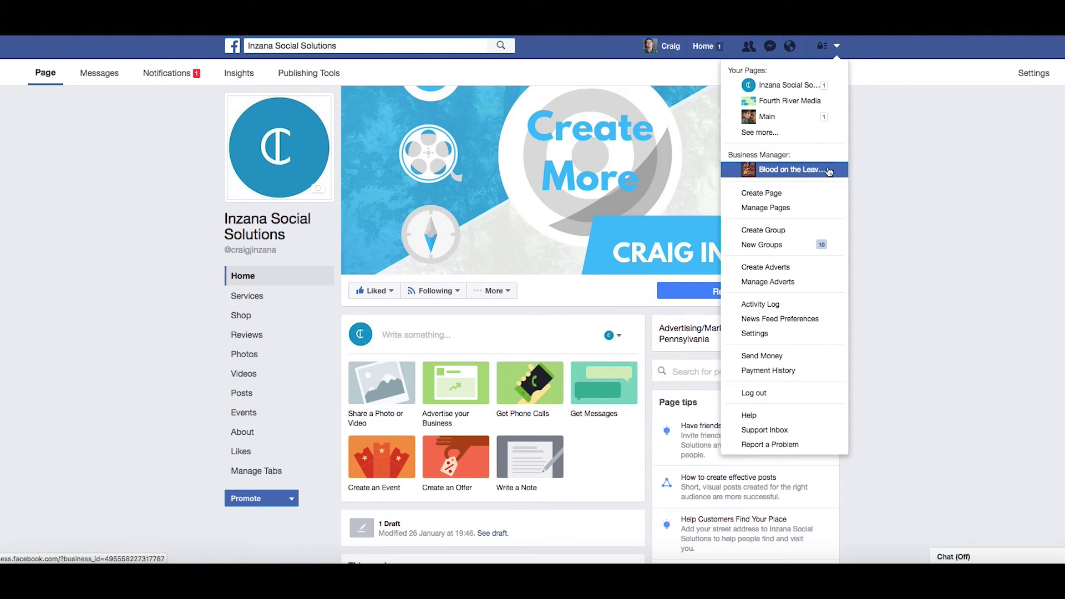
- Open the Business Manager People settings for Blood on the Leaves, LLC from See more
click(761, 132)
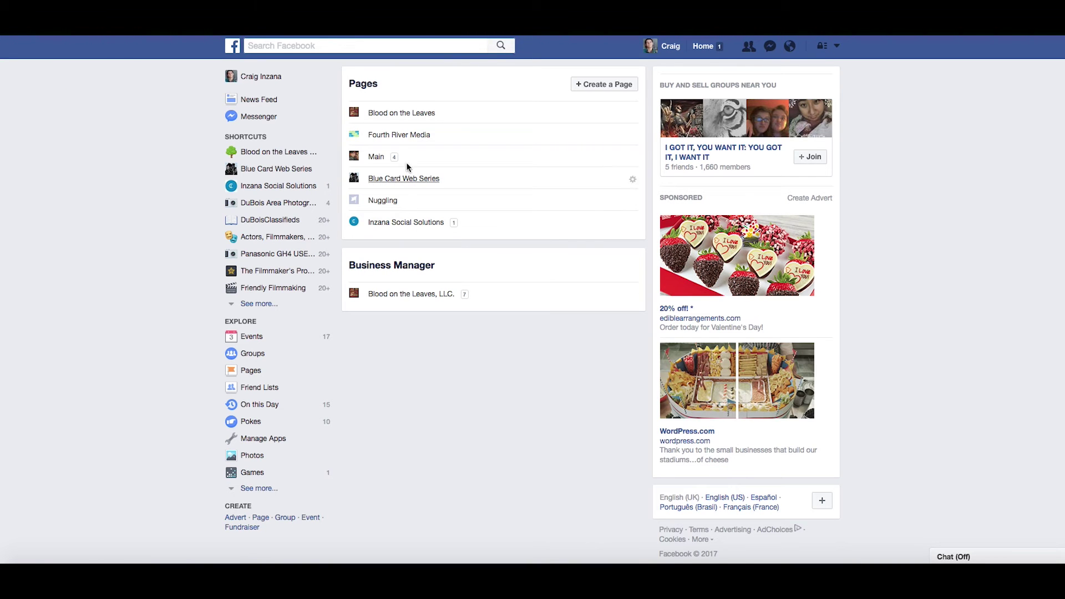
click(411, 293)
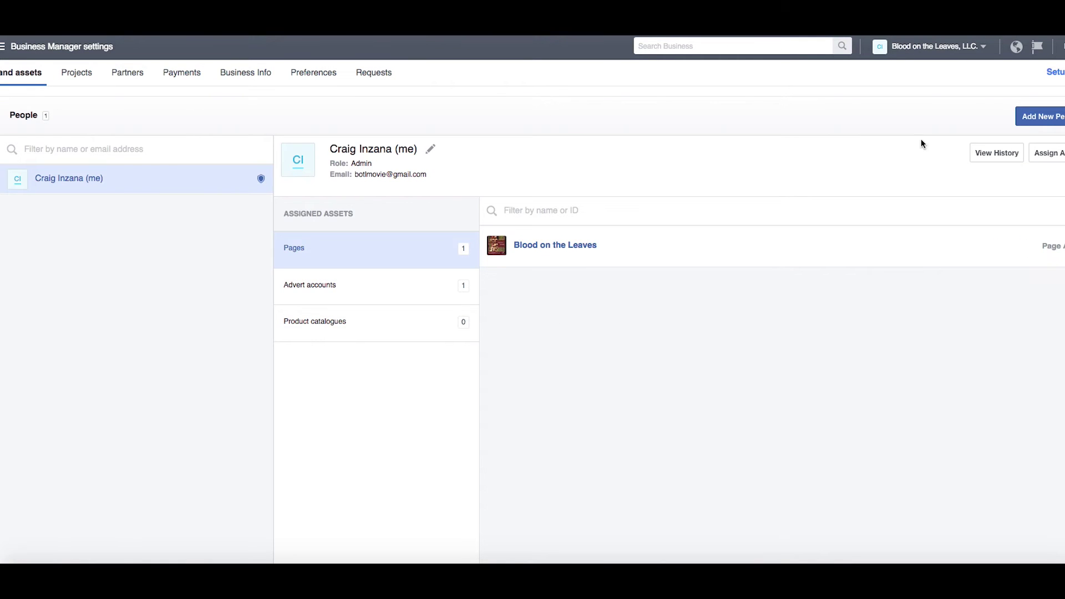
- Start an Add New People invite and paste the new person's e-mail address
click(1043, 123)
click(545, 203)
key(super+v)
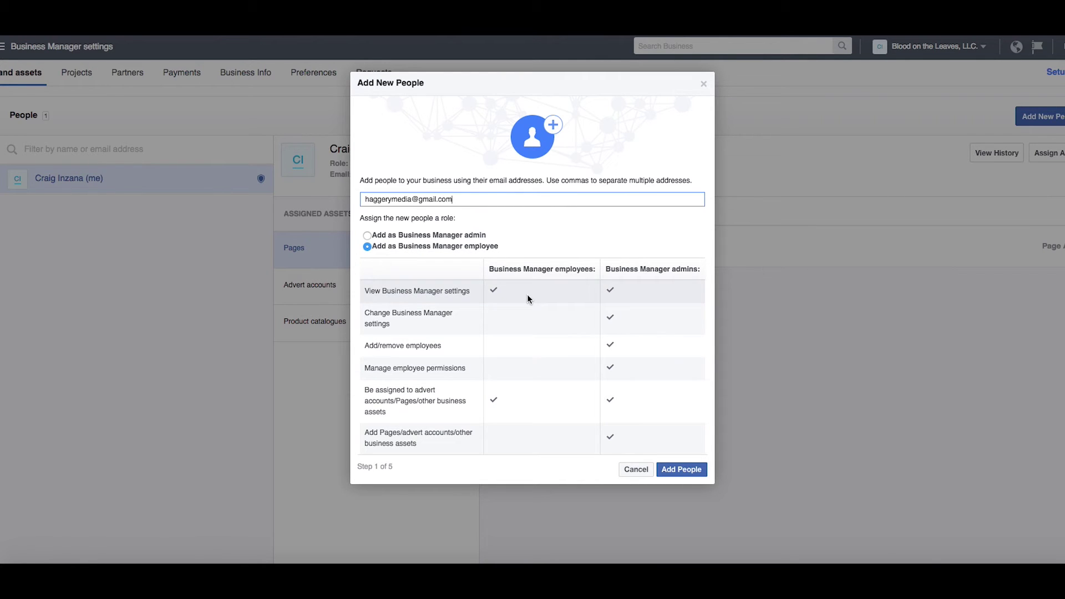
click(637, 304)
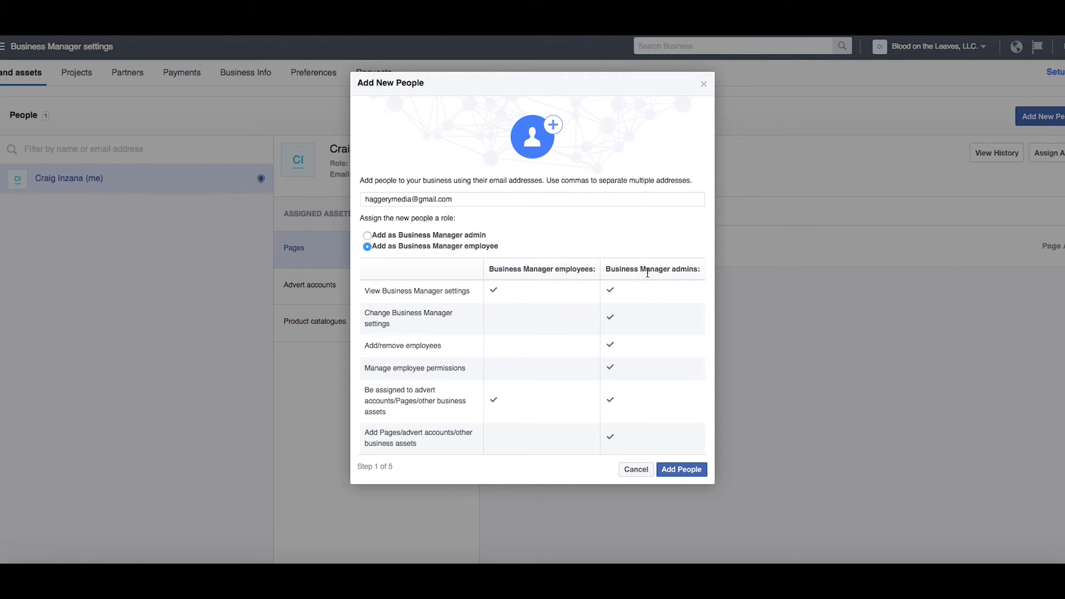
drag(513, 264, 627, 274)
click(671, 268)
- Send the invite as a Business Manager employee, skipping Pages and advert accounts
click(700, 471)
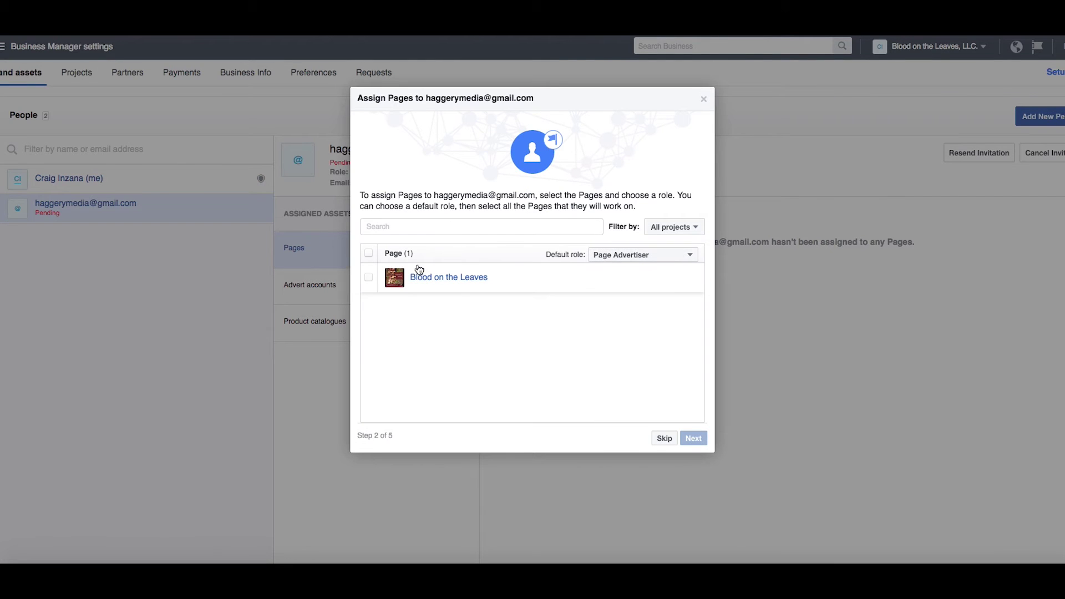
click(664, 438)
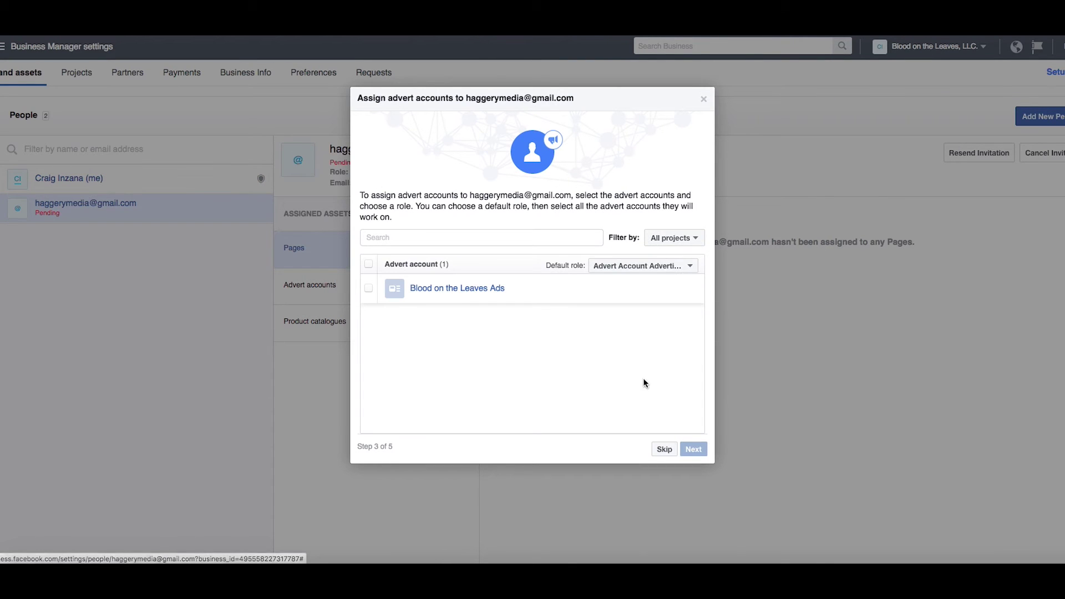
click(705, 101)
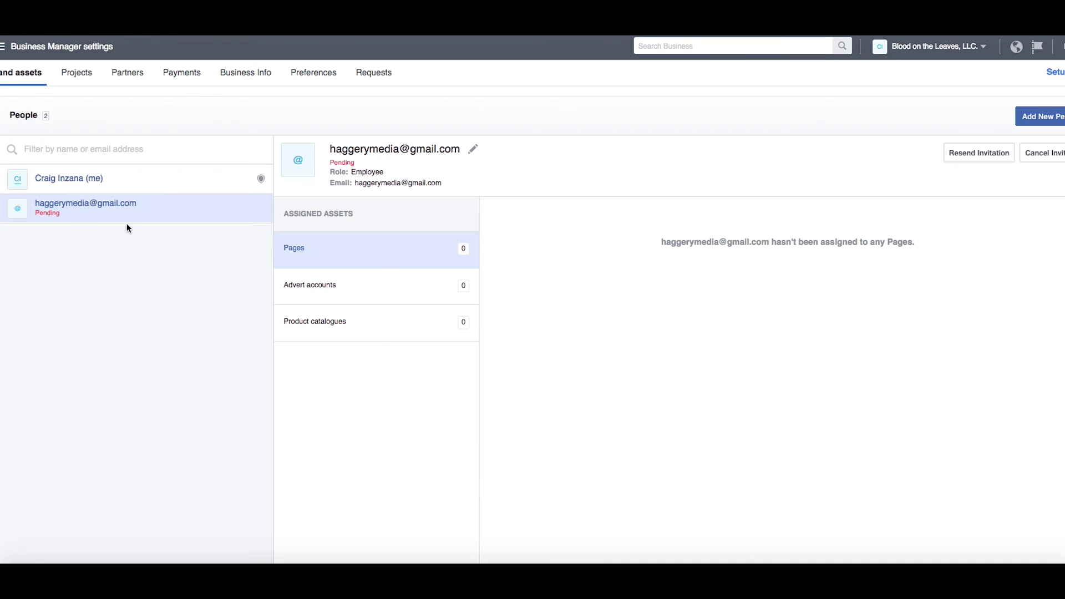
right_click(155, 205)
click(89, 235)
click(956, 49)
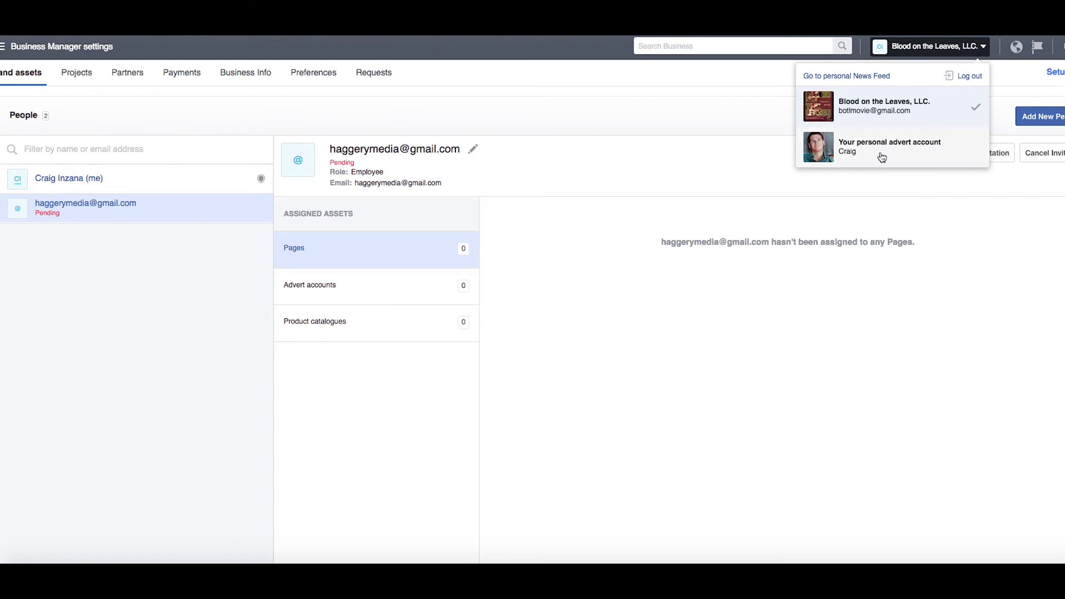
- Go back to the News Feed and open Inzana Social Solutions Page Settings > Page Roles
click(570, 295)
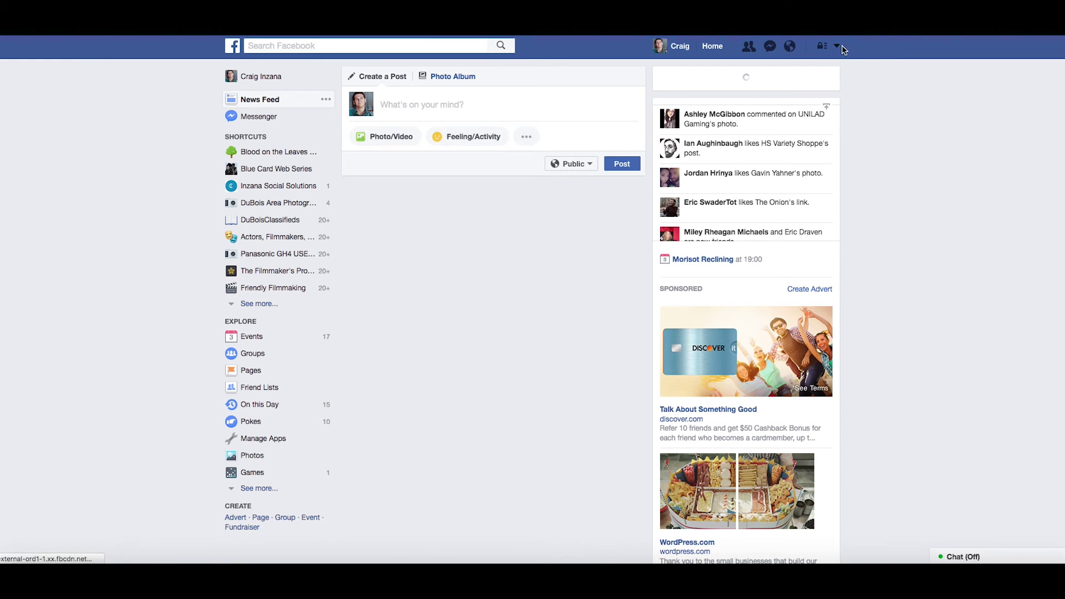
click(837, 46)
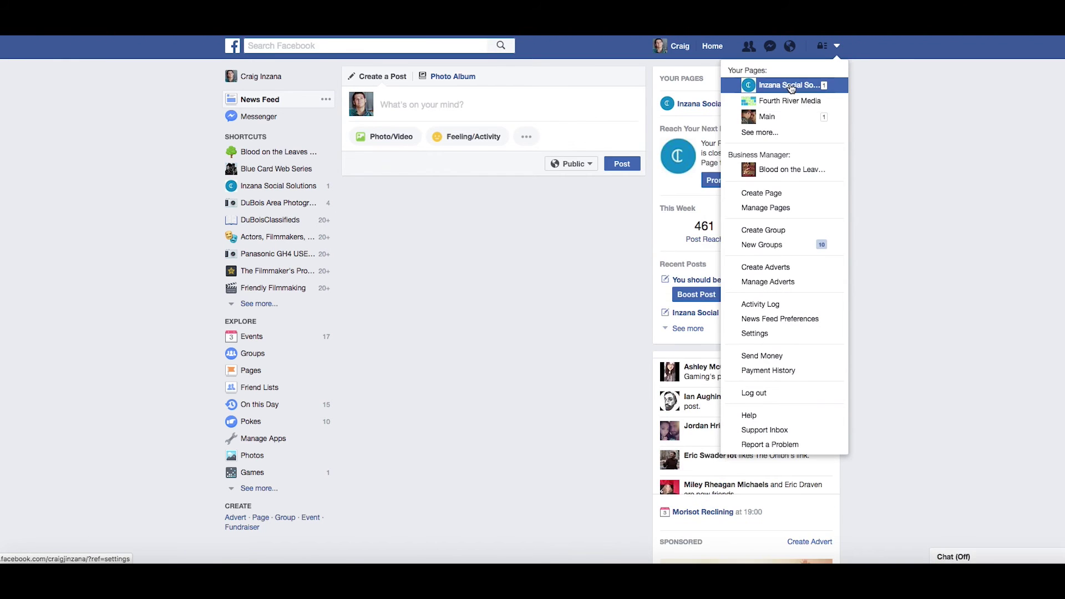
click(787, 84)
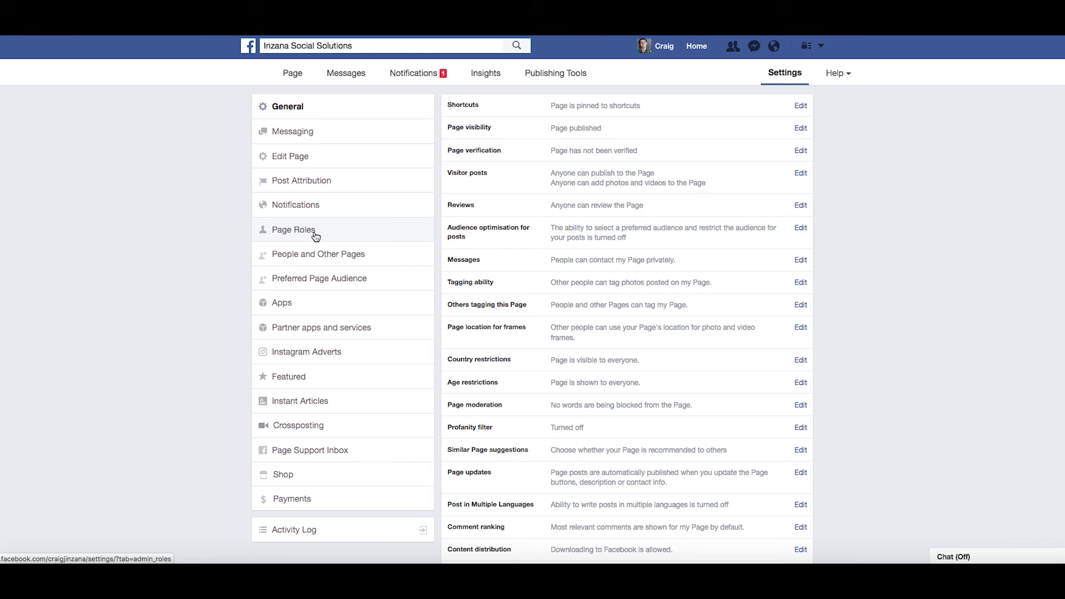
click(316, 233)
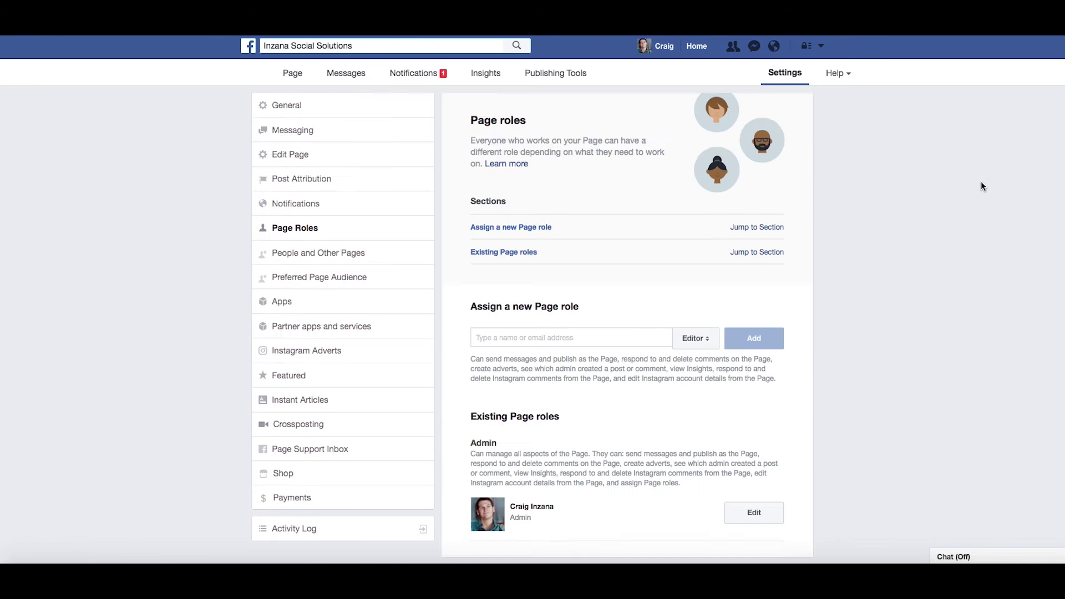
scroll(474, 285, down, 1)
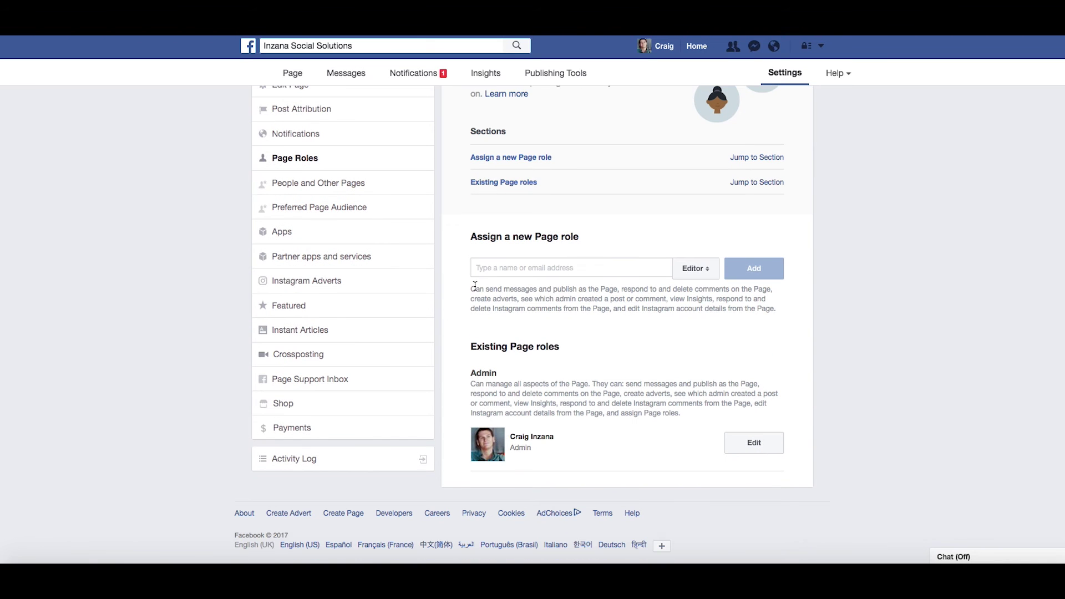
- Set the Assign a new Page role dropdown to Admin
click(694, 270)
click(694, 256)
click(693, 306)
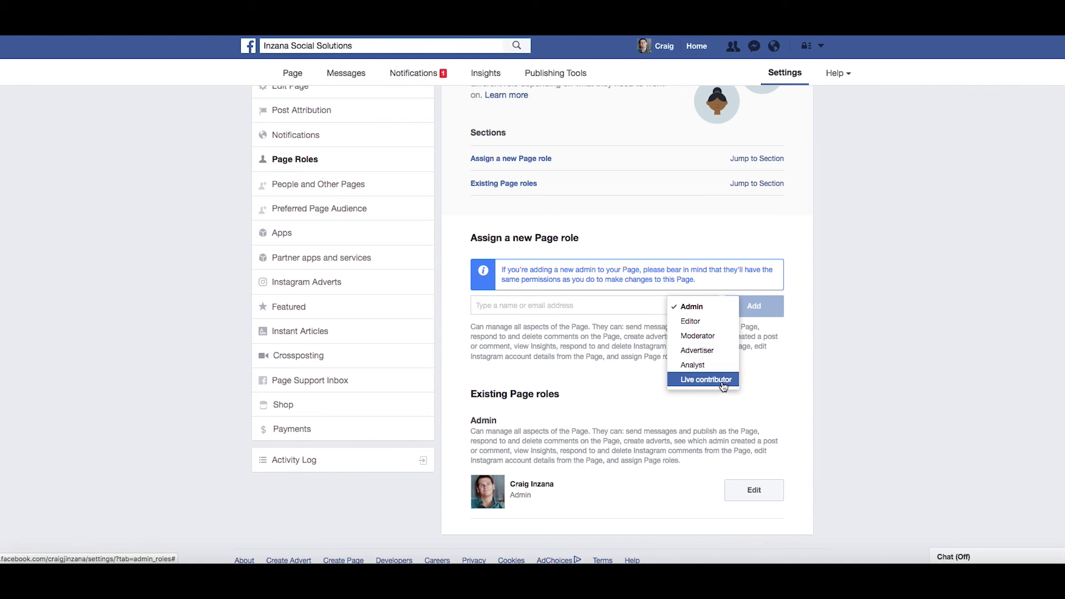
click(742, 298)
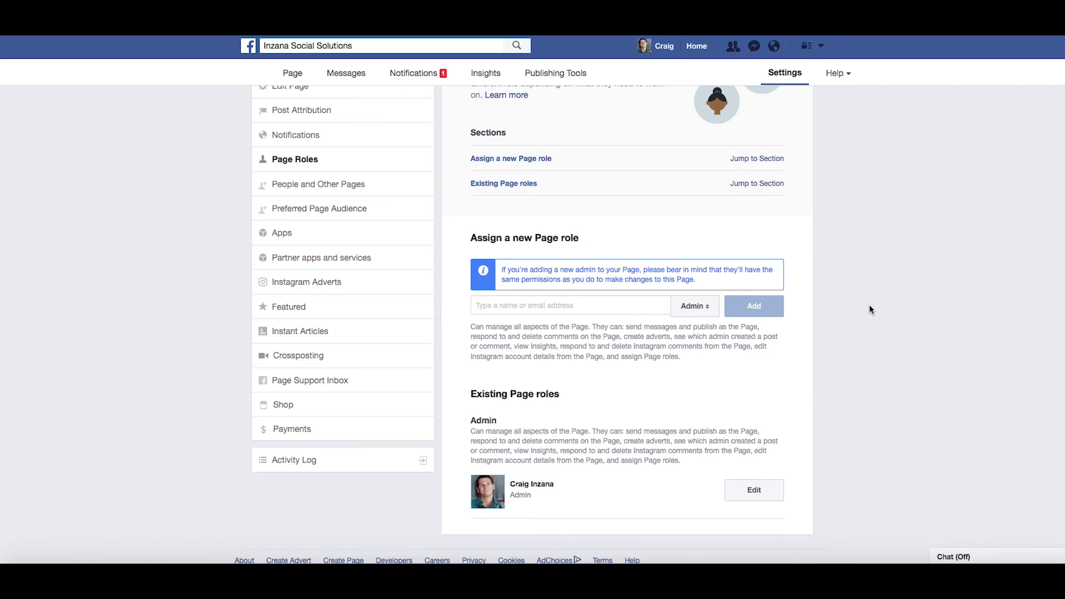
scroll(870, 306, up, 1)
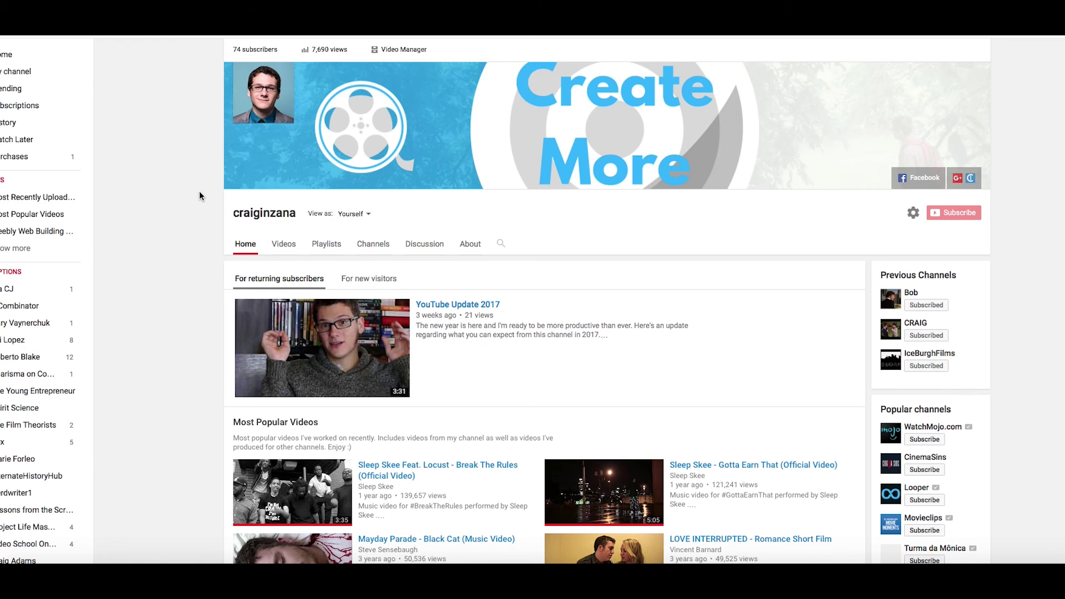
scroll(200, 195, down, 7)
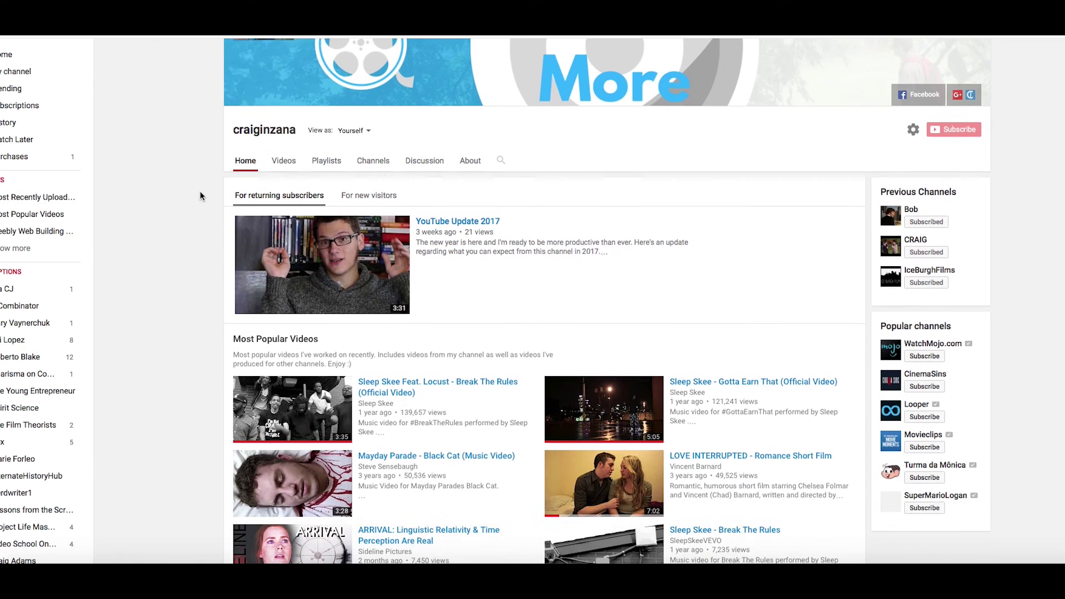
scroll(200, 195, down, 3)
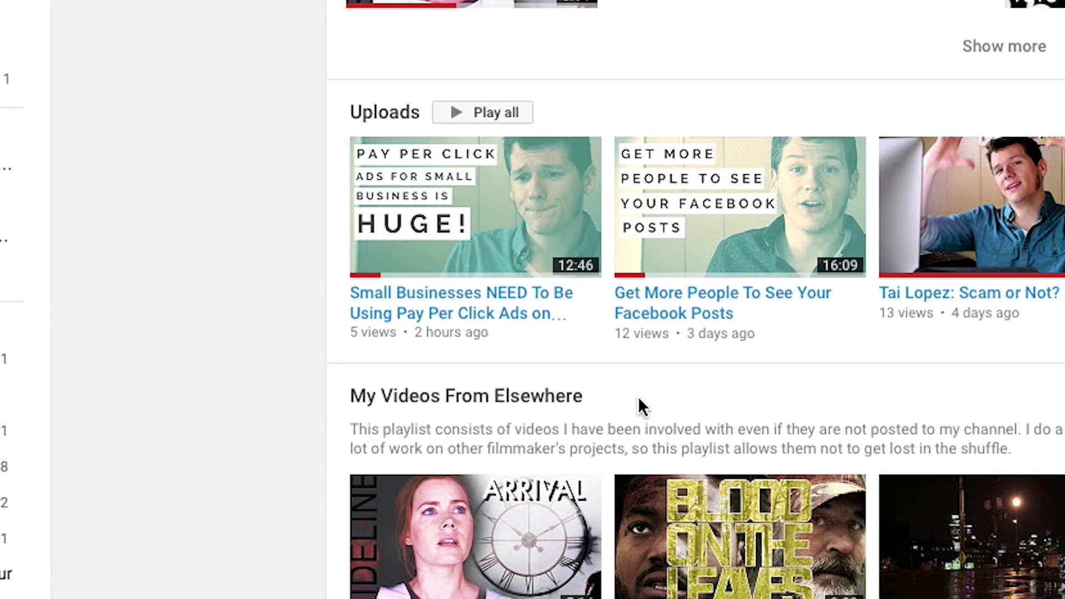
drag(419, 336, 497, 331)
click(497, 330)
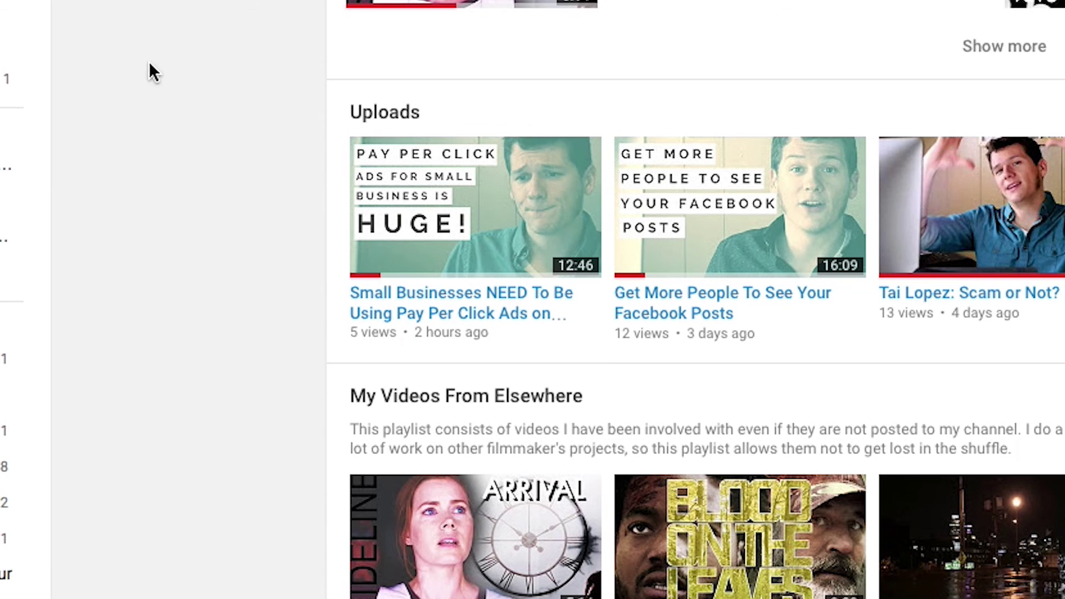